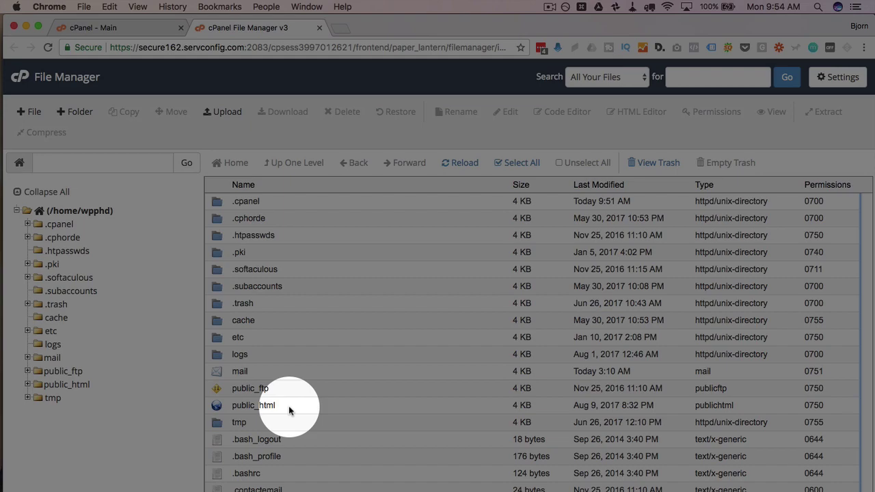
- Open public_html and select wp-admin, wp-content and wp-includes to confirm they show 0755
double_click(291, 405)
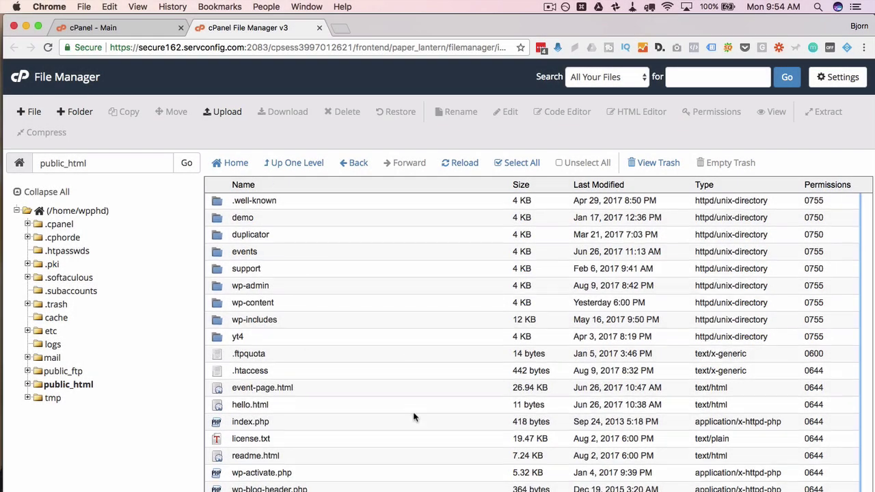
scroll(414, 416, "down", 3)
scroll(414, 416, "up", 3)
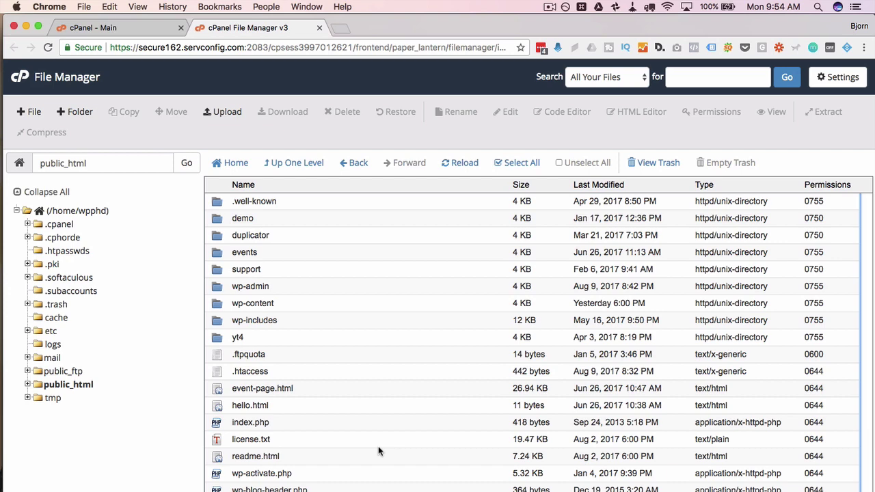
scroll(378, 451, "down", 2)
scroll(355, 403, "up", 2)
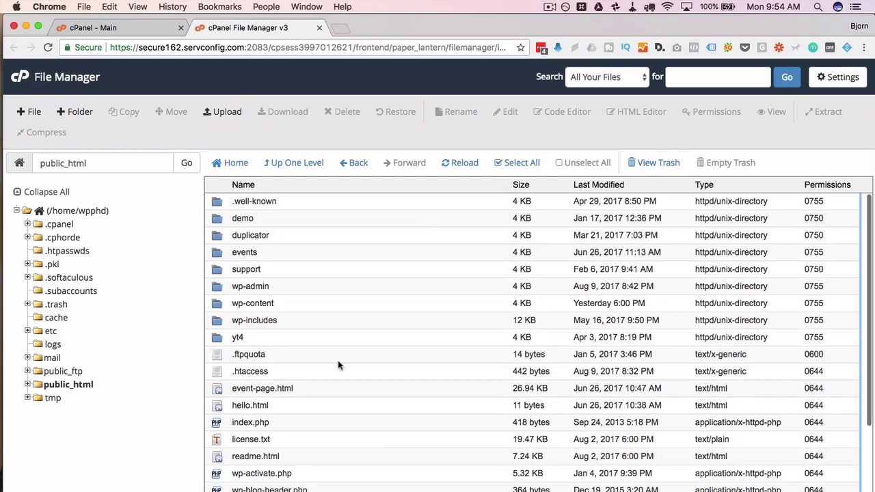
left_click(274, 287)
left_click(277, 305, "shift")
left_click(288, 320, "shift")
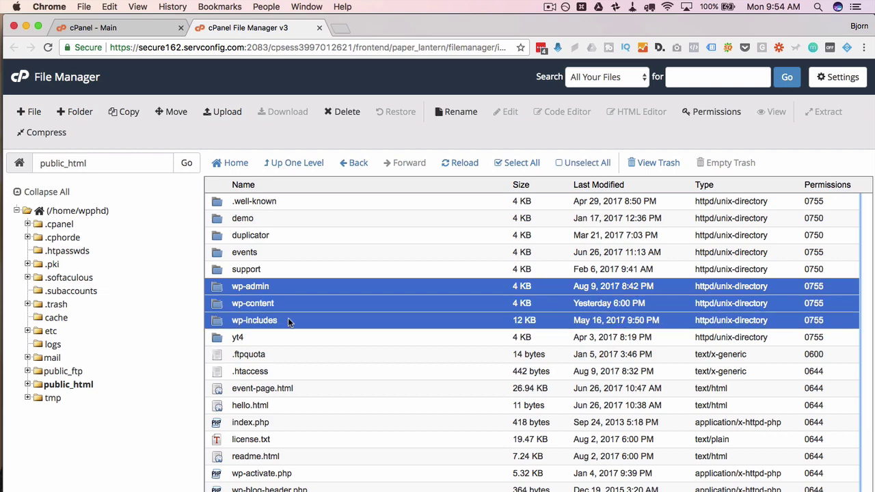
- Select .htaccess to confirm it shows 0644, then reselect the three wp- folders
scroll(287, 394, "down", 5)
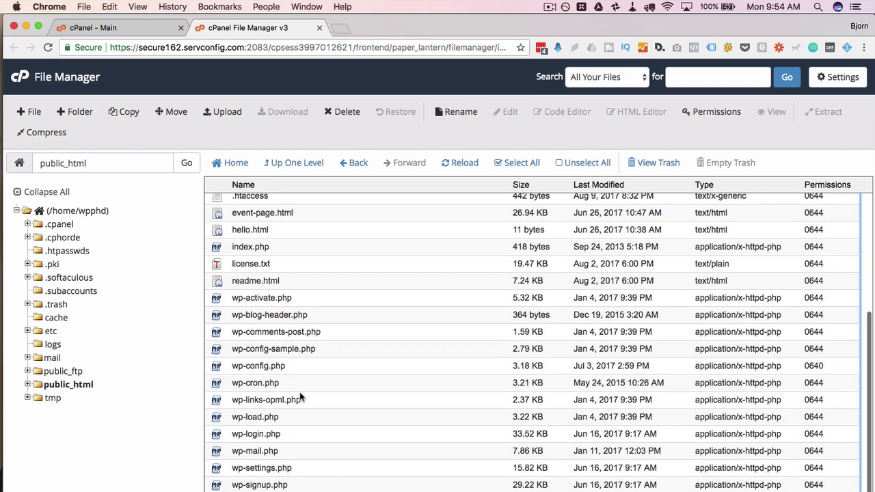
scroll(300, 398, "up", 5)
left_click(349, 367)
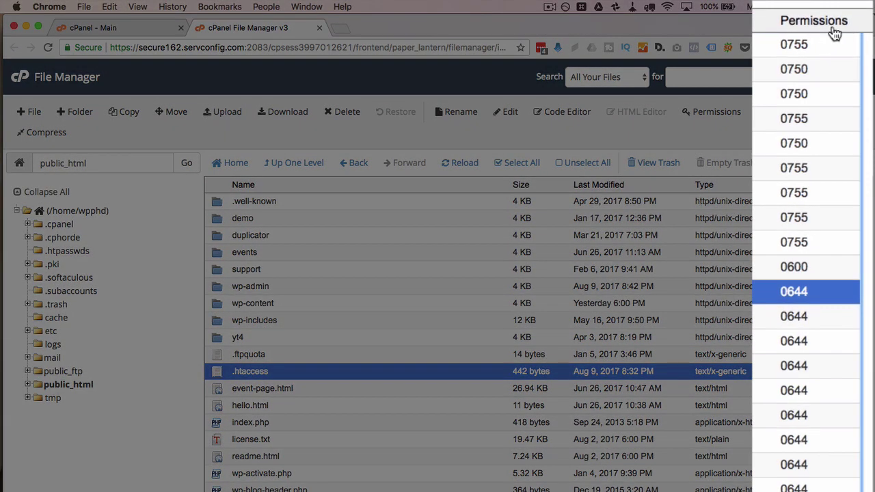
scroll(754, 180, "down", 3)
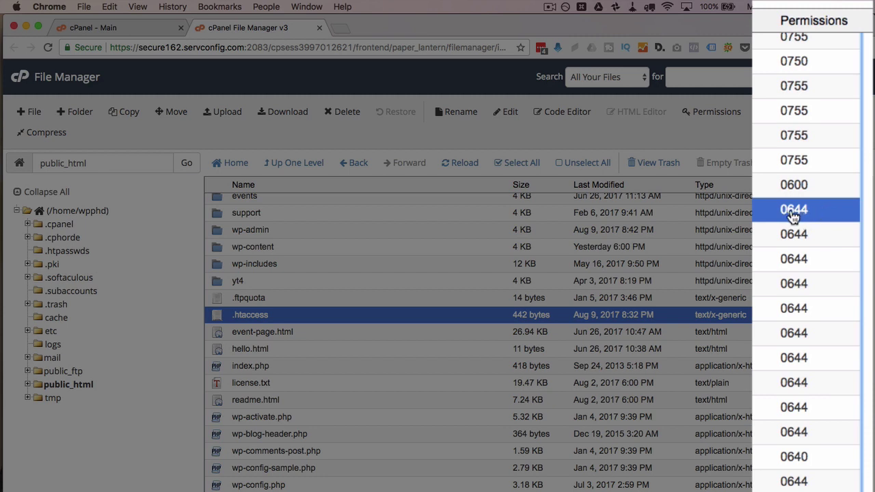
scroll(805, 217, "up", 2)
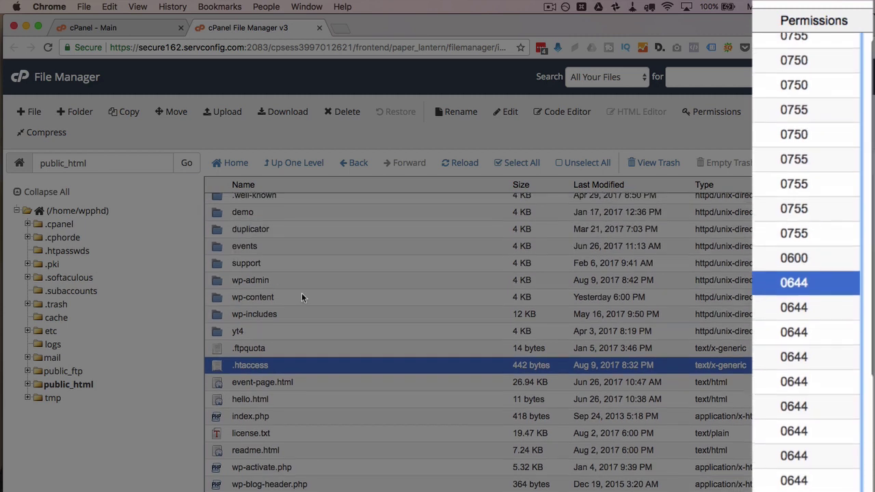
left_click(290, 281)
left_click(296, 316, "shift")
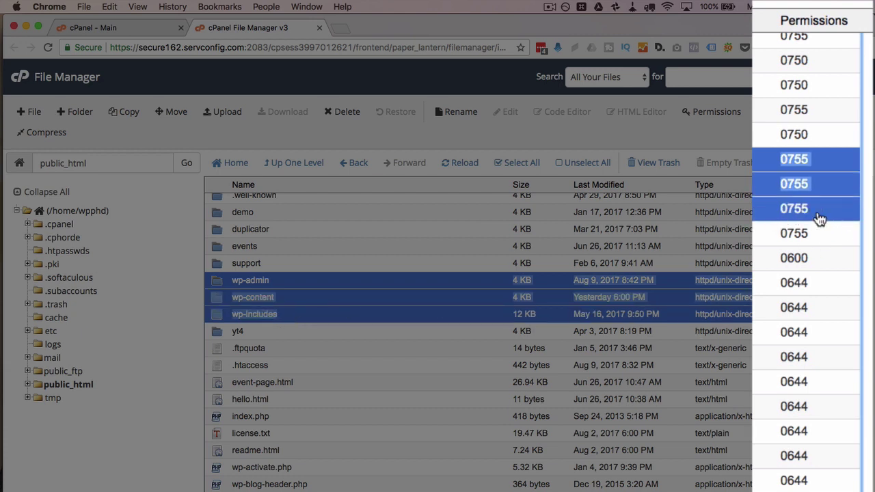
- Bring up Change Permissions for .htaccess and toggle World Read off and back on, keeping 644
left_click(273, 331)
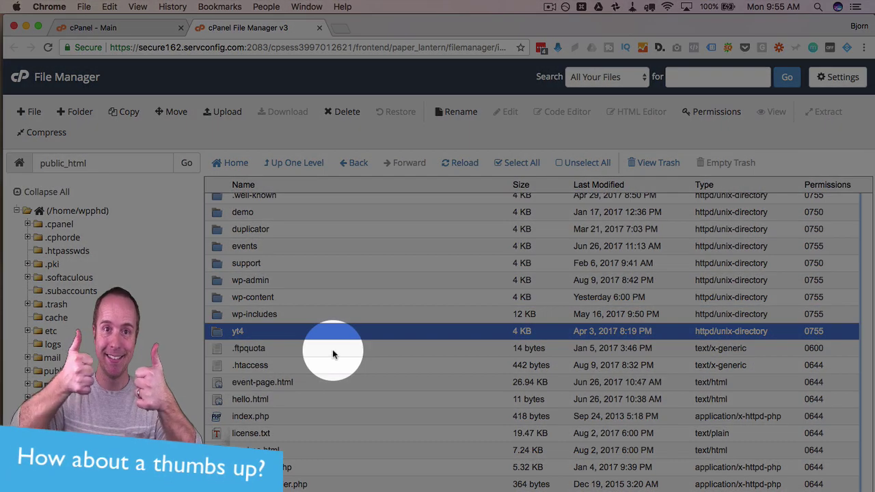
right_click(332, 349)
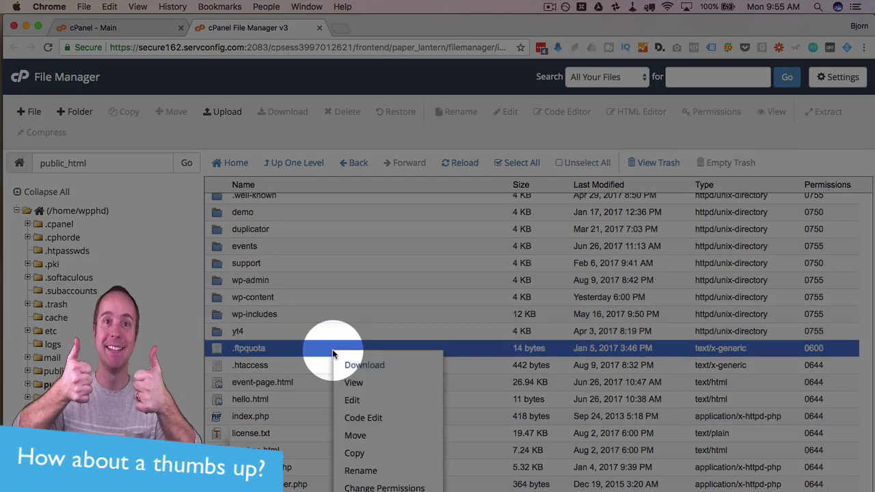
right_click(305, 369)
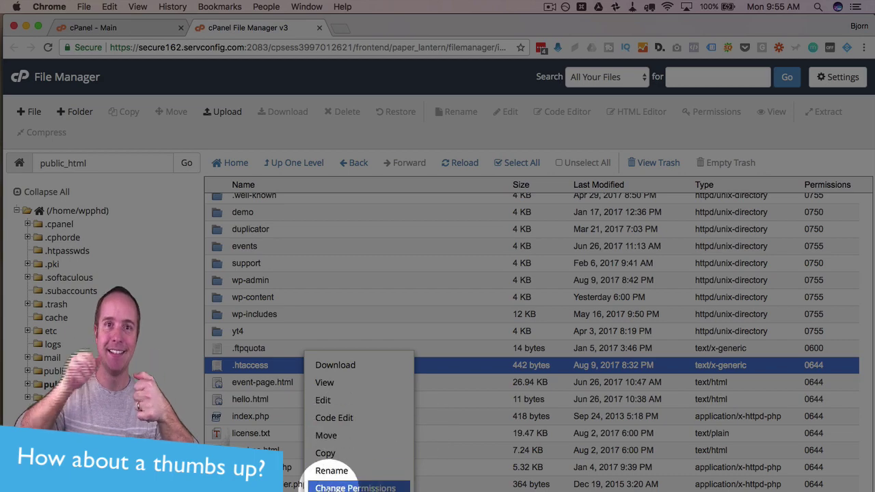
left_click(362, 488)
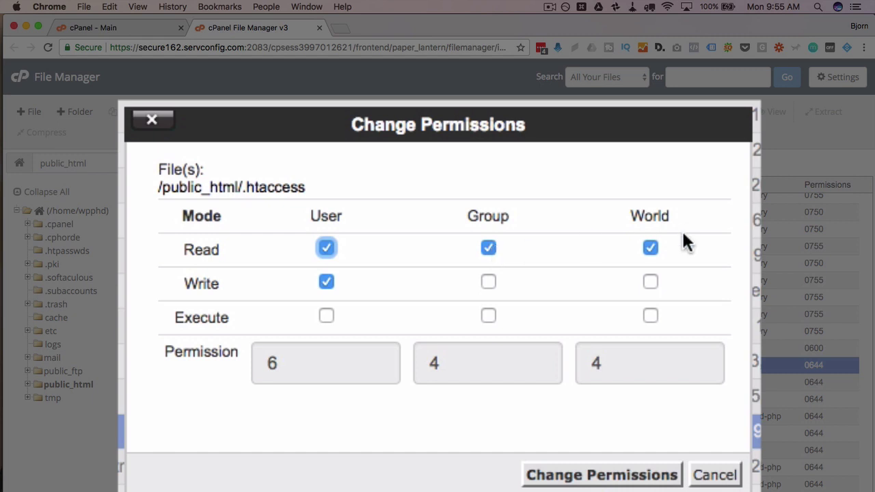
left_click(650, 249)
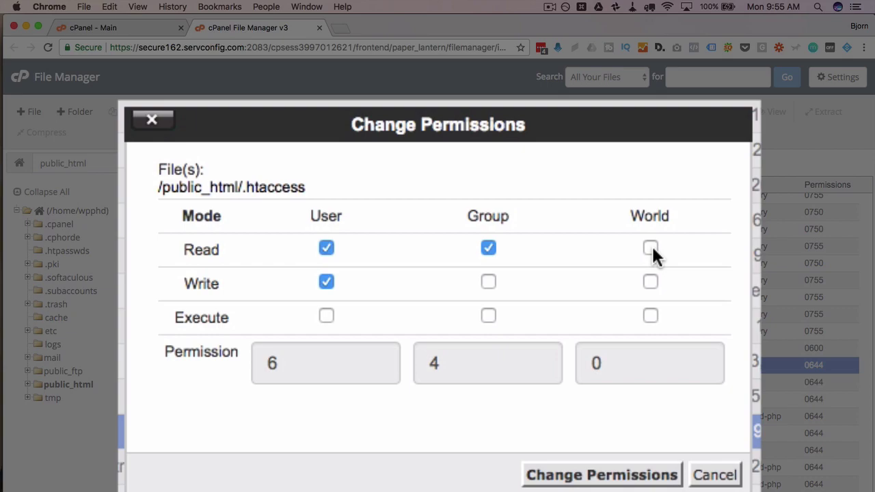
left_click(650, 248)
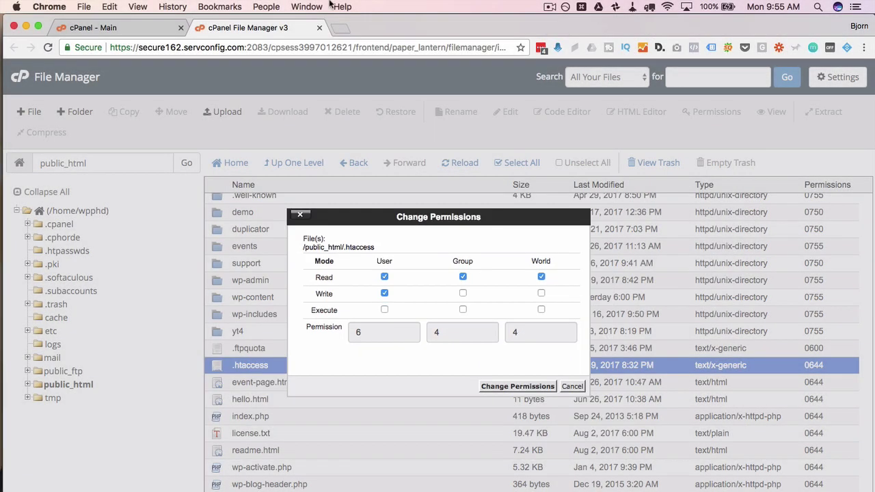
- Load wp-phd.com in a new tab, set .htaccess to 0640, and reload to see Error 403
left_click(344, 28)
type("wp-phd.com")
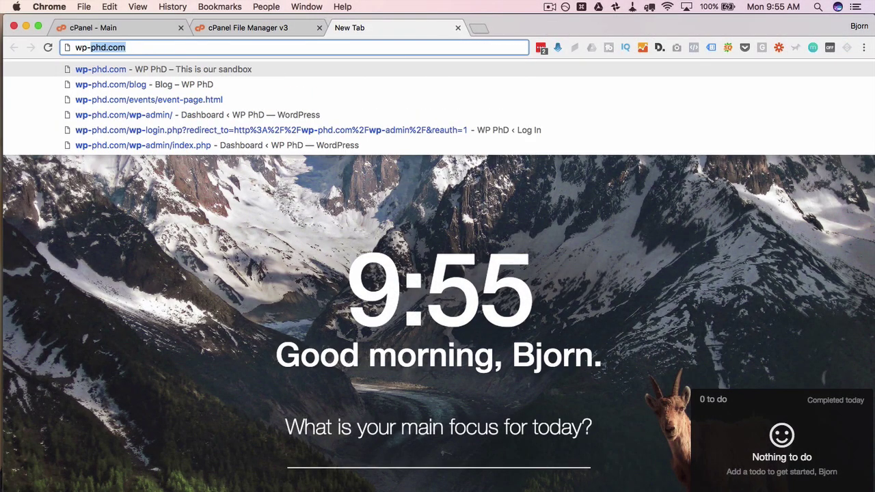
key("Return")
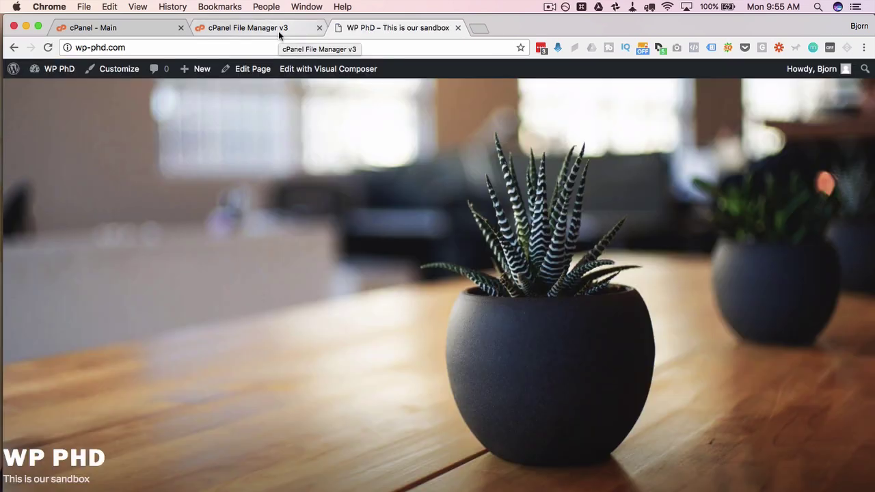
left_click(278, 31)
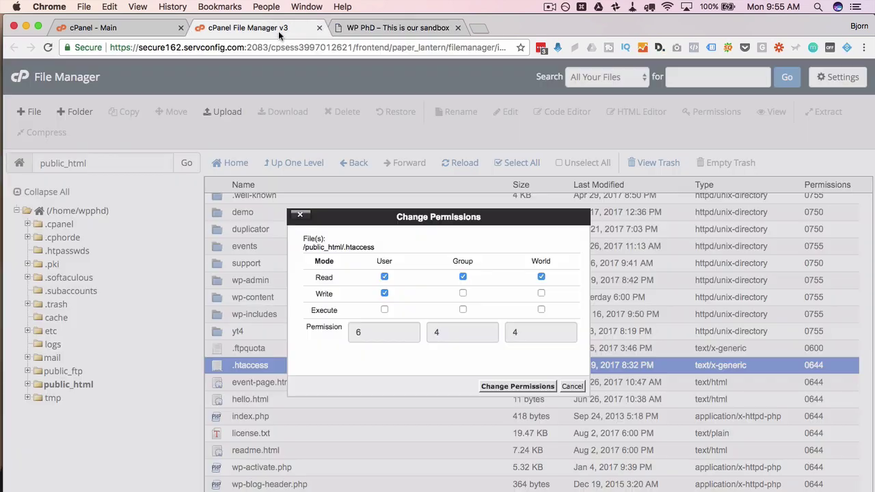
left_click(541, 277)
left_click(523, 386)
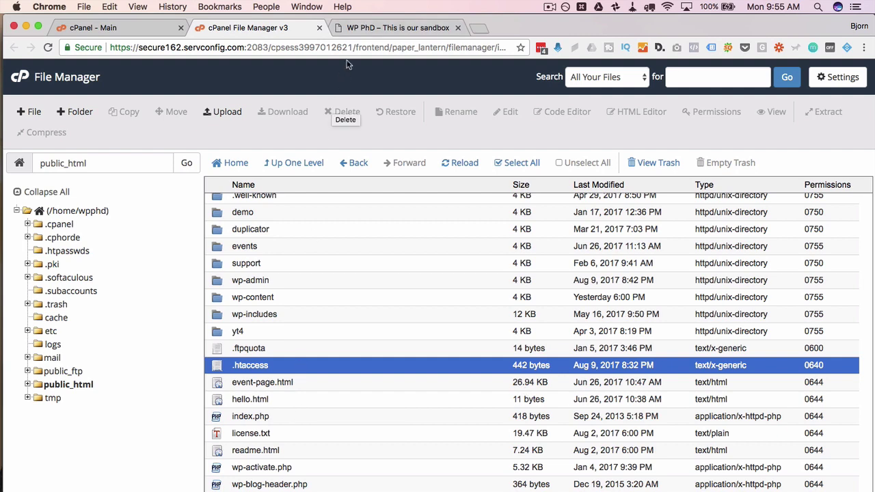
left_click(369, 27)
left_click(48, 47)
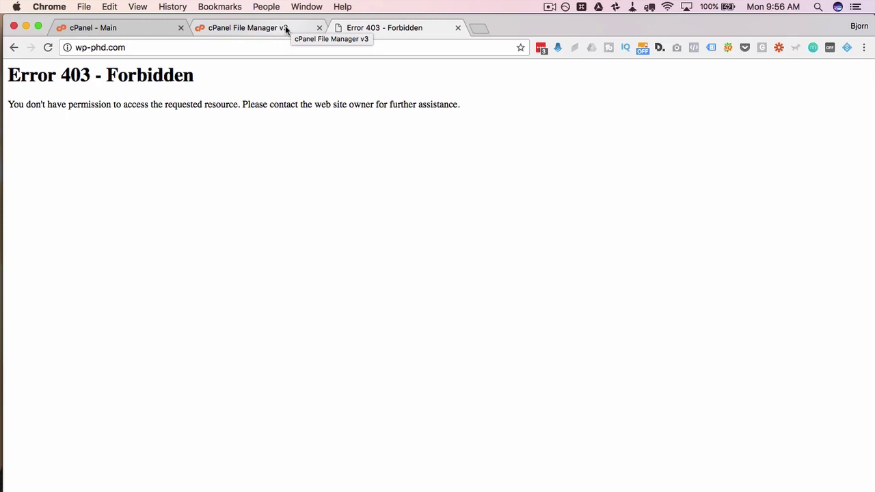
left_click(286, 30)
left_click(366, 27)
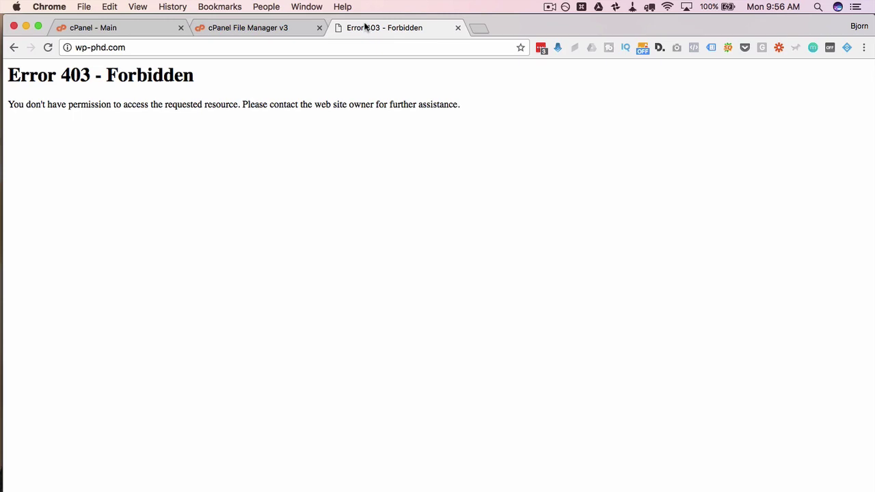
- Restore .htaccess to 0644 and reload wp-phd.com to confirm the site loads again
left_click(278, 26)
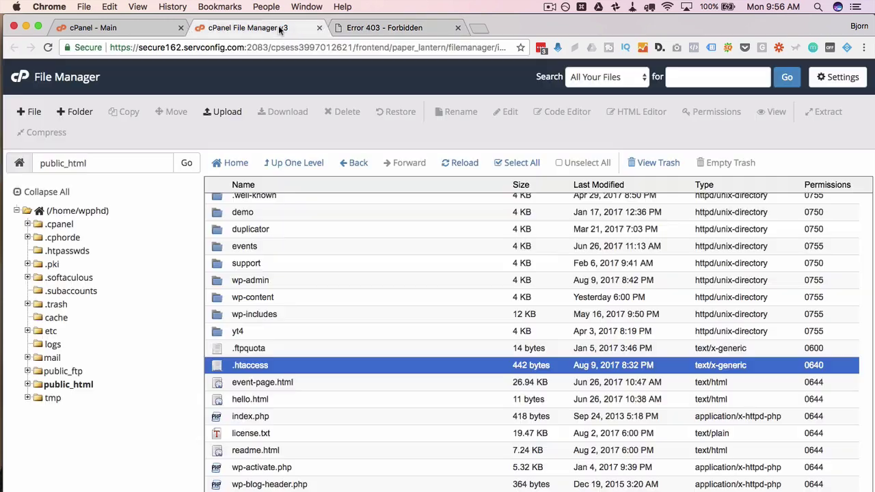
right_click(484, 364)
left_click(530, 488)
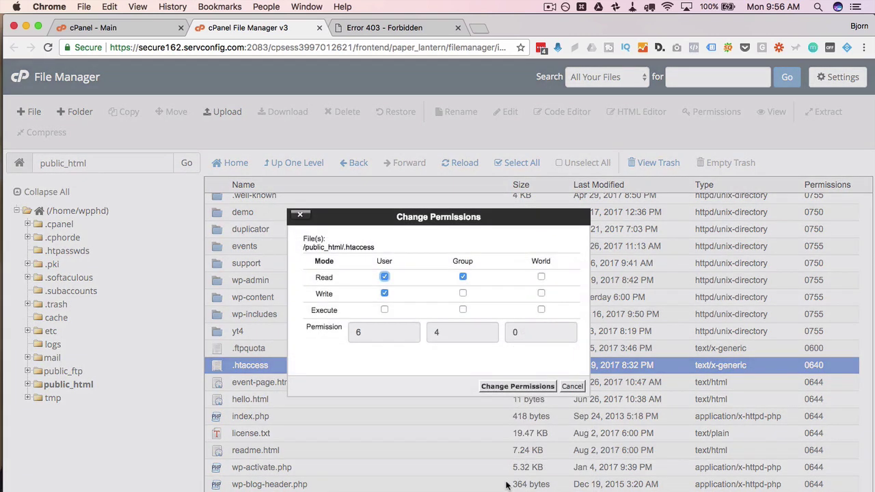
left_click(542, 277)
left_click(518, 386)
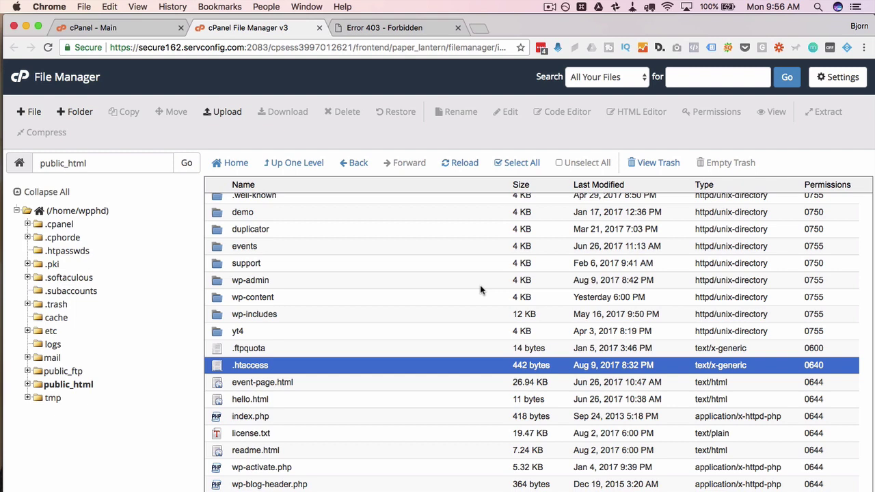
left_click(363, 30)
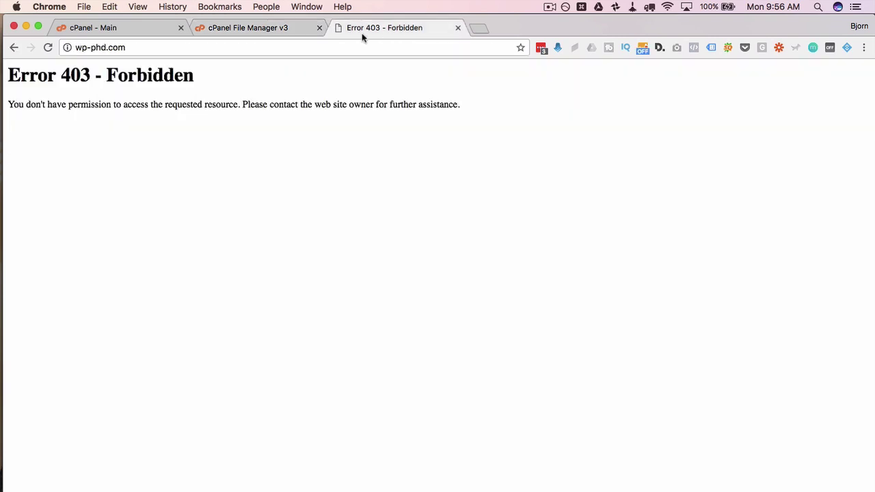
left_click(48, 48)
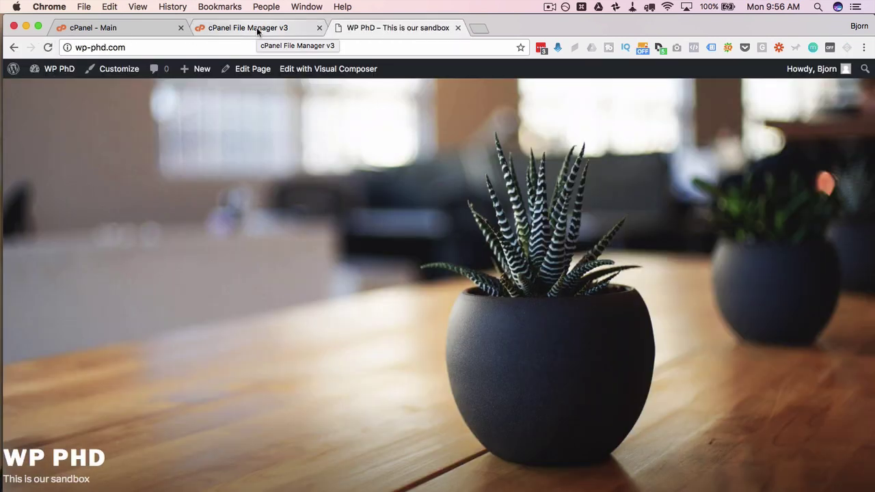
left_click(257, 28)
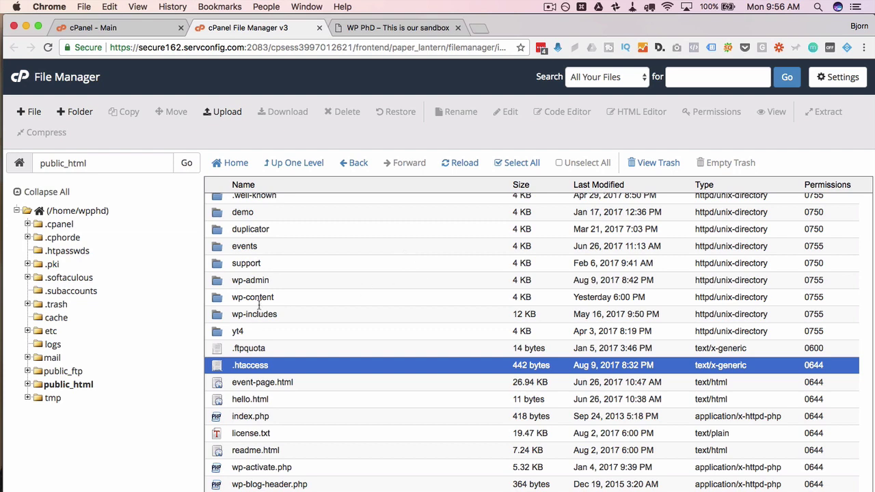
left_click(321, 296)
right_click(321, 296)
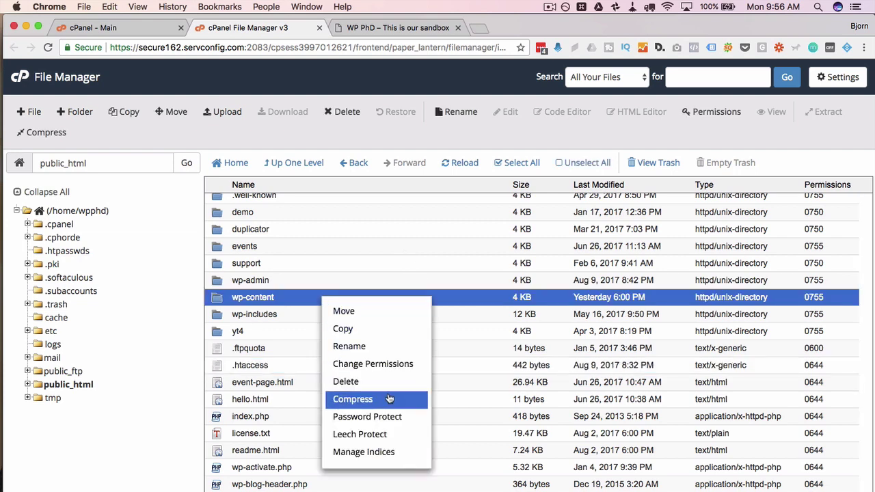
left_click(391, 364)
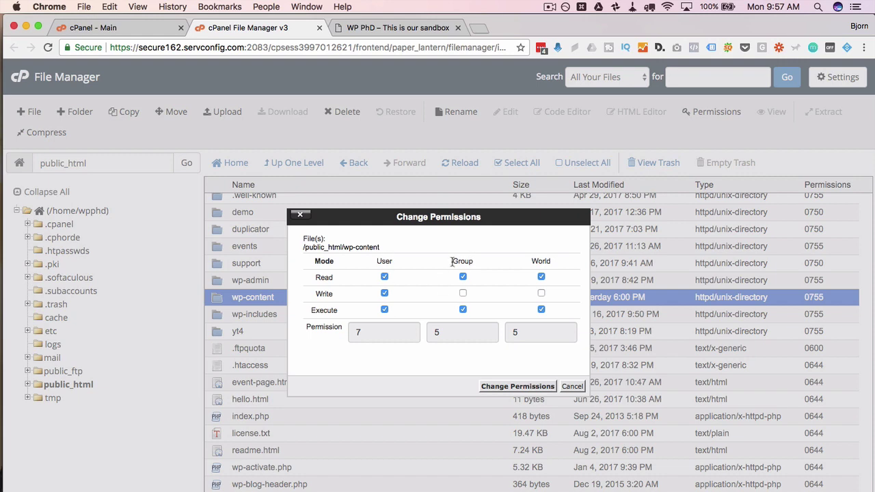
left_click_drag(450, 262, 478, 265)
left_click(574, 387)
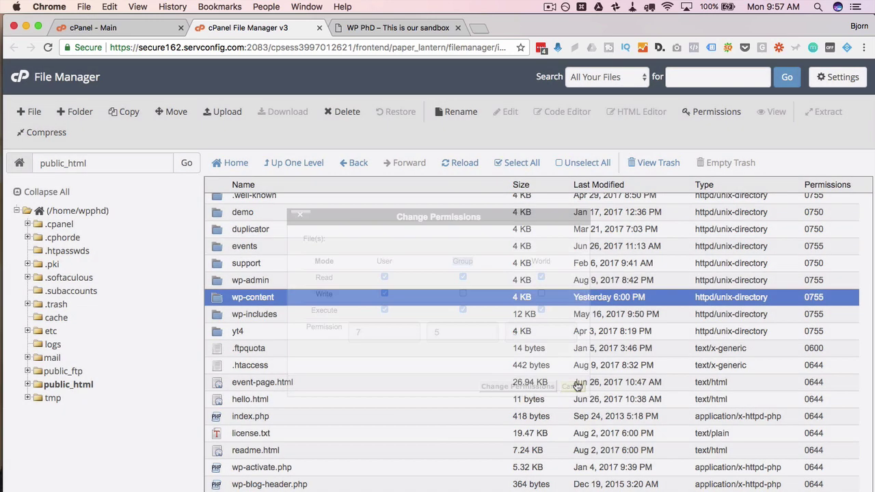
scroll(307, 405, "down", 1)
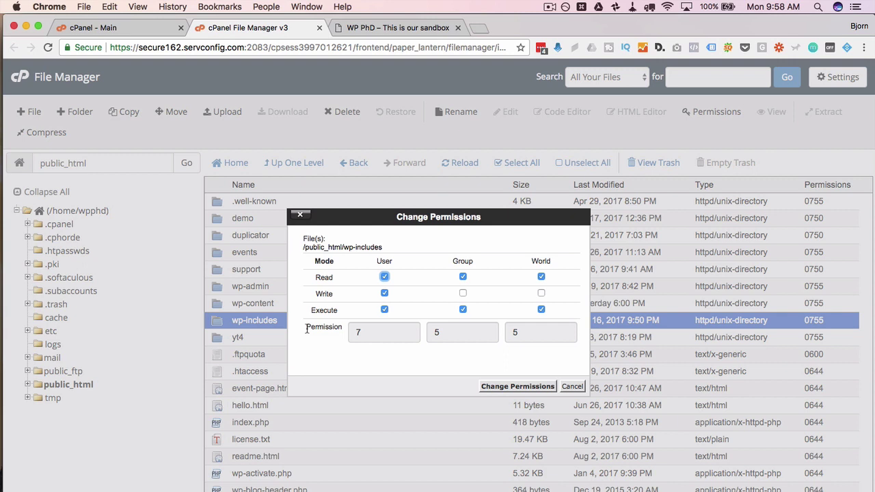
left_click(463, 293)
left_click(541, 293)
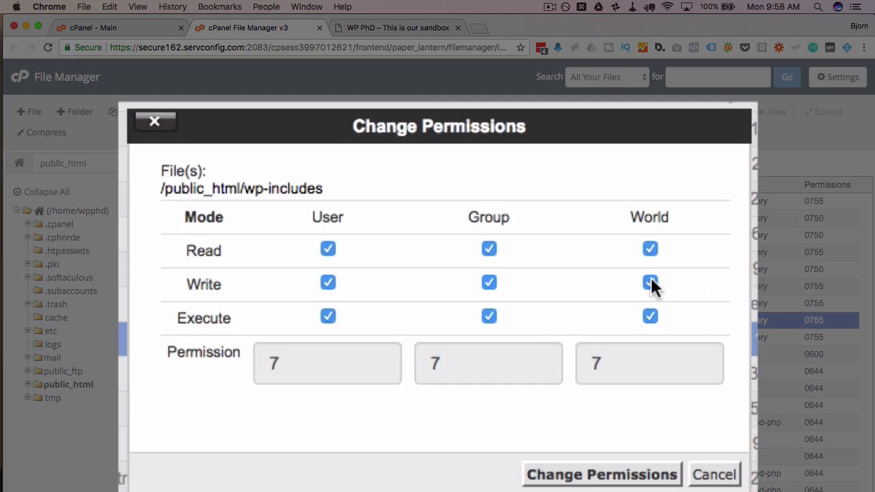
left_click(651, 283)
left_click(488, 283)
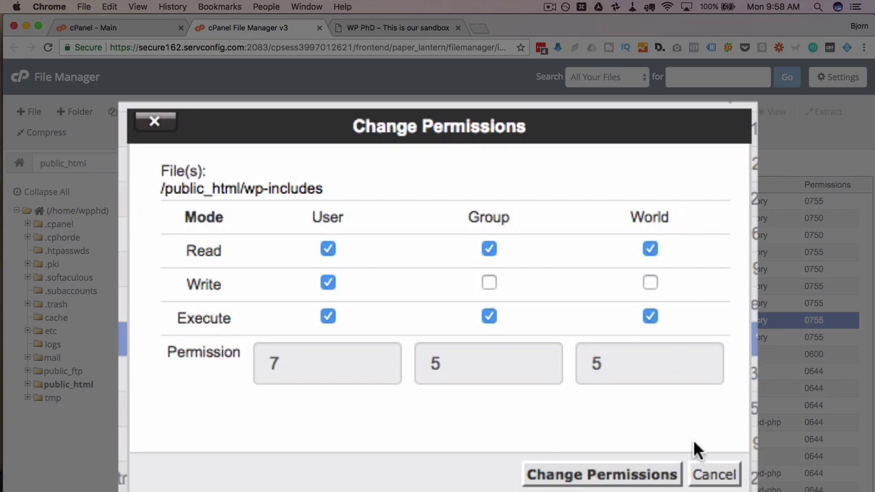
left_click(713, 475)
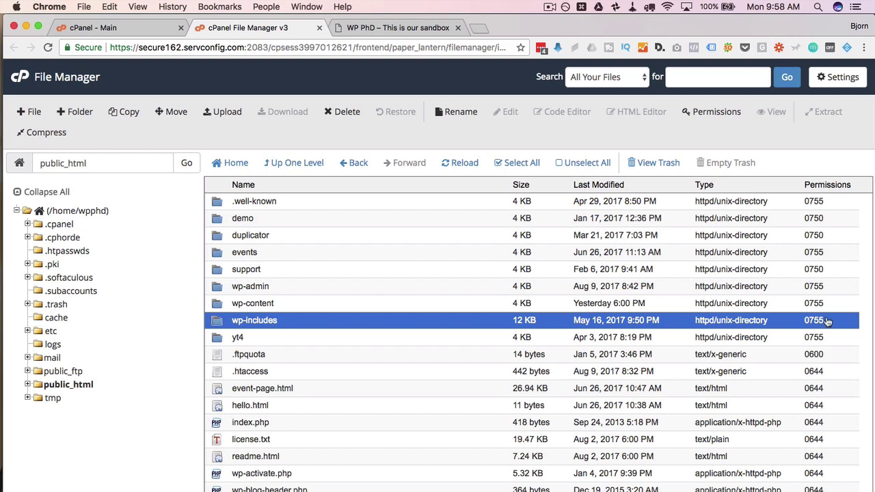
scroll(797, 374, "down", 3)
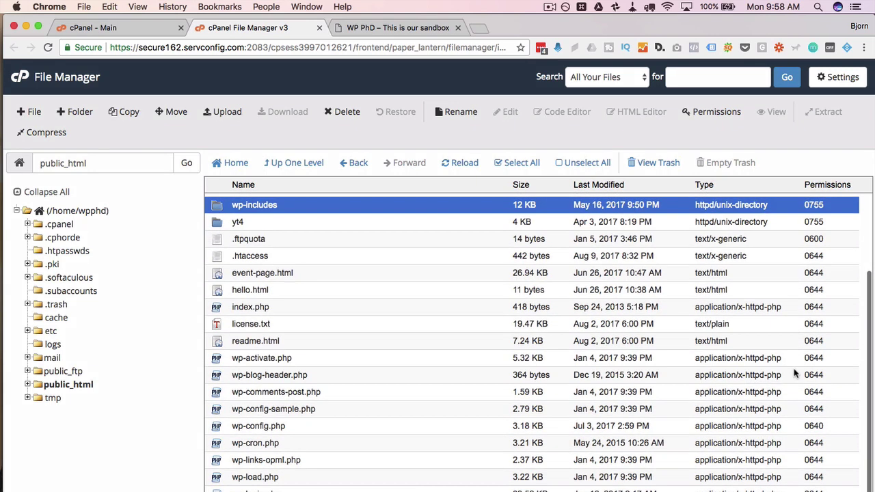